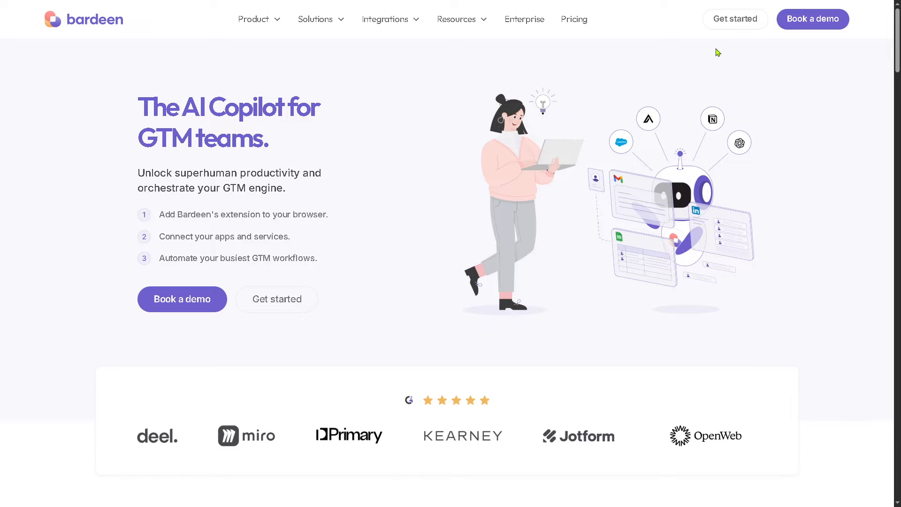
# - Get started with Bardeen and begin a new playbook from the Lead Status Tracking & Management template
pyautogui.click(735, 20)
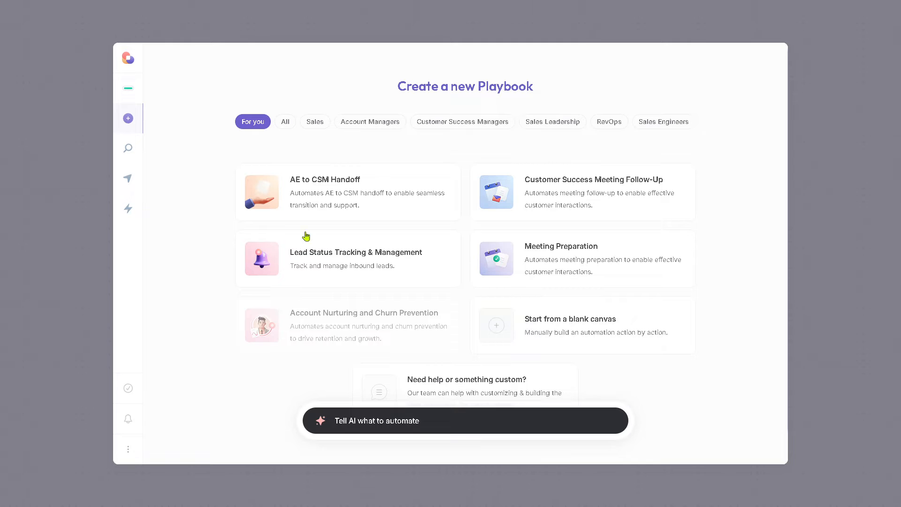
pyautogui.click(353, 255)
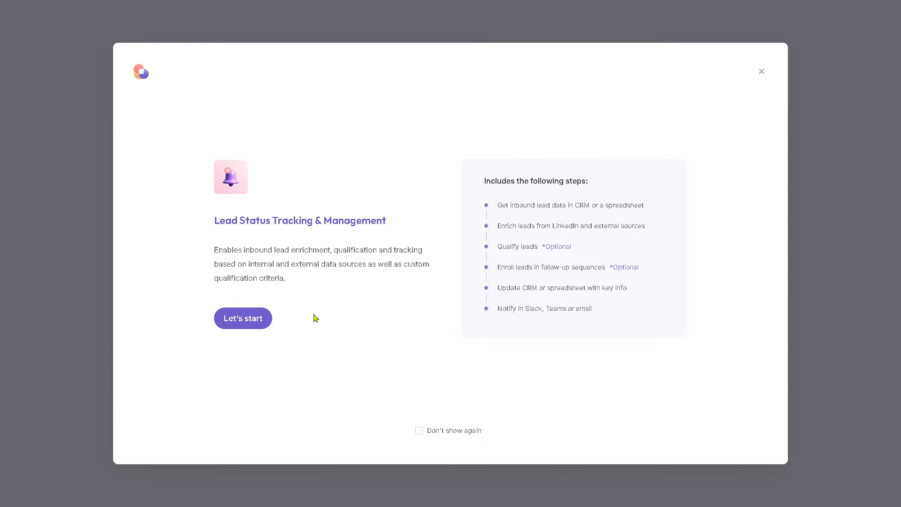
pyautogui.click(257, 318)
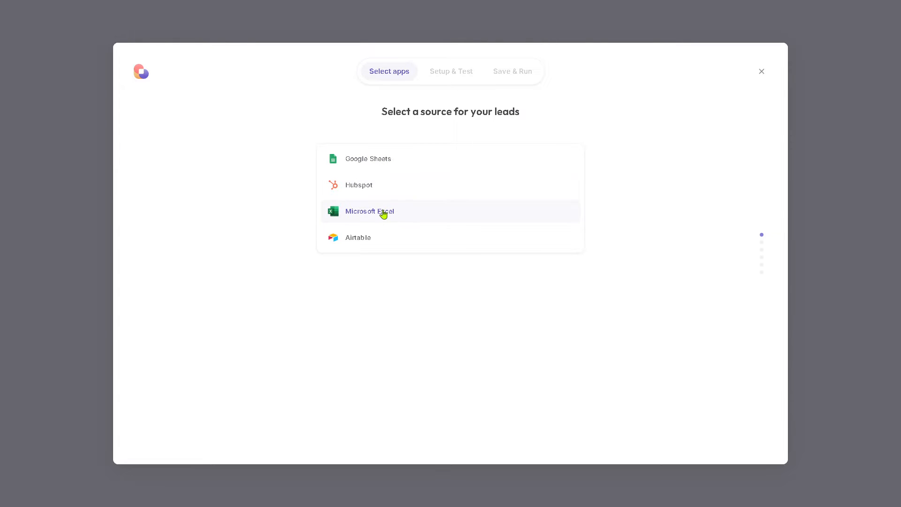
# - Set Google Sheets as the lead source with LinkedIn enrichment, and enable AI qualification of the leads
pyautogui.click(367, 160)
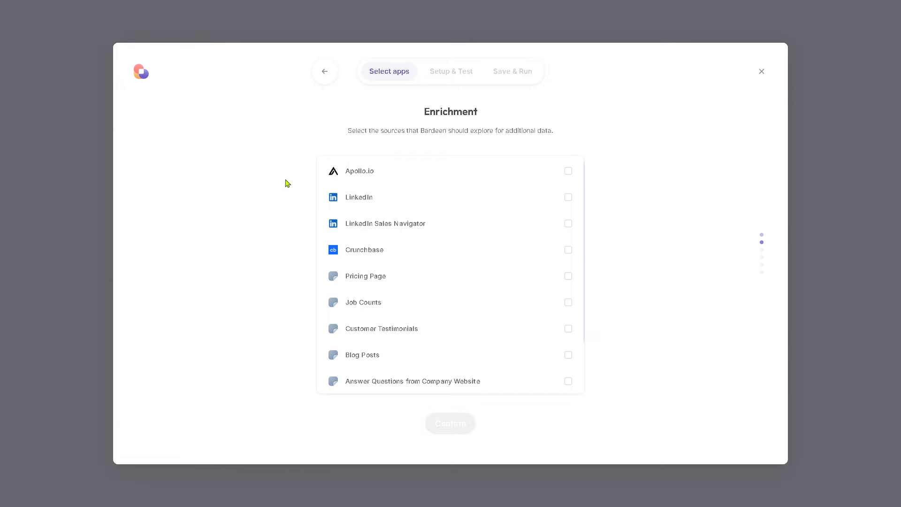
pyautogui.click(365, 199)
pyautogui.click(459, 426)
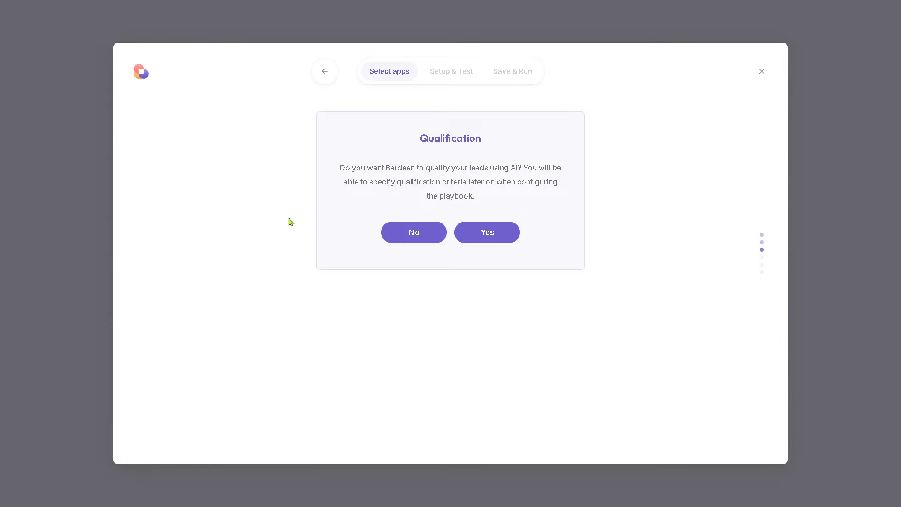
pyautogui.click(498, 238)
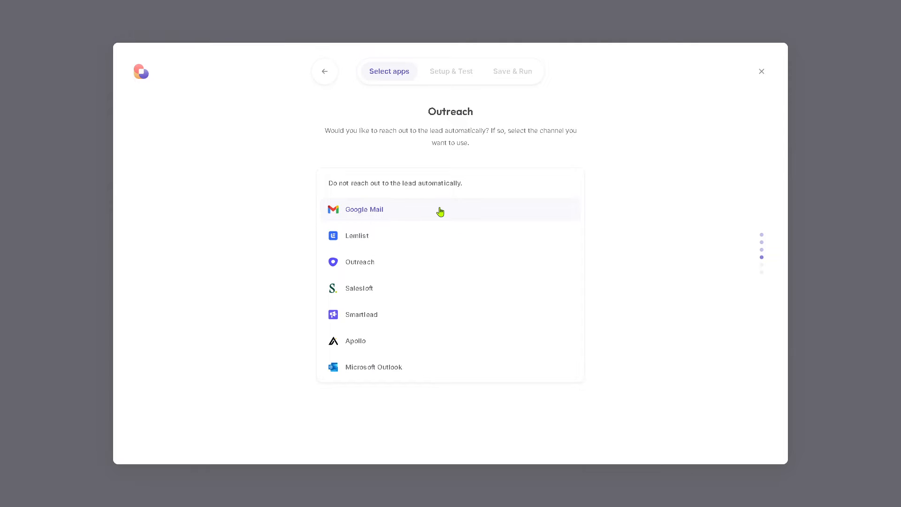
# - Choose Google Mail for both outreach and notifications, and Google Sheets (Add) for storing the leads
pyautogui.click(373, 213)
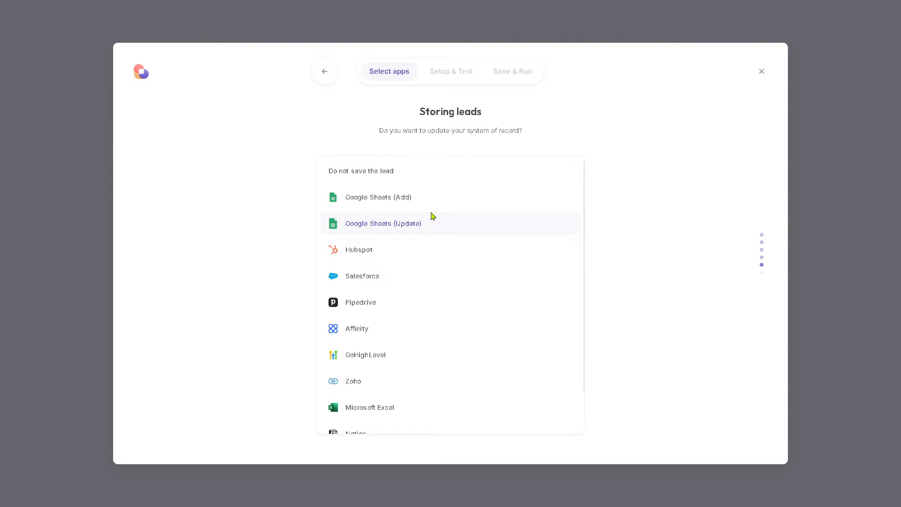
pyautogui.click(389, 201)
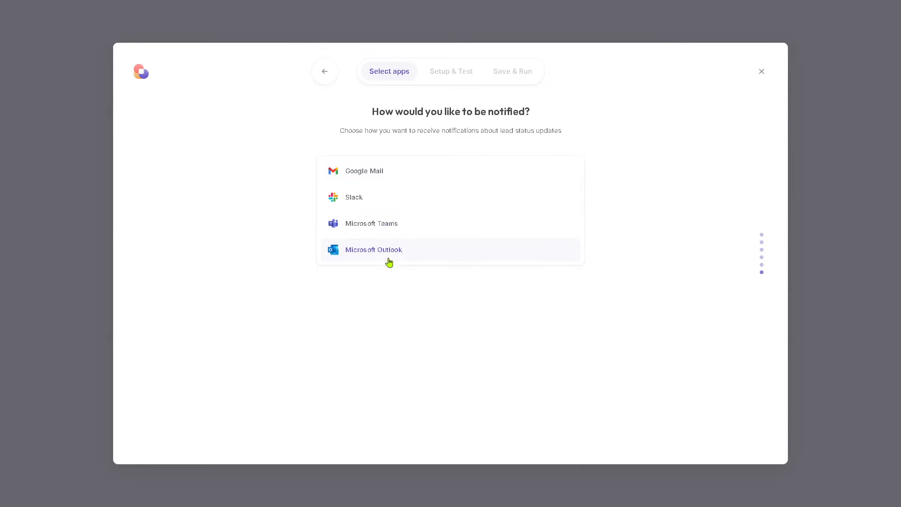
pyautogui.click(369, 172)
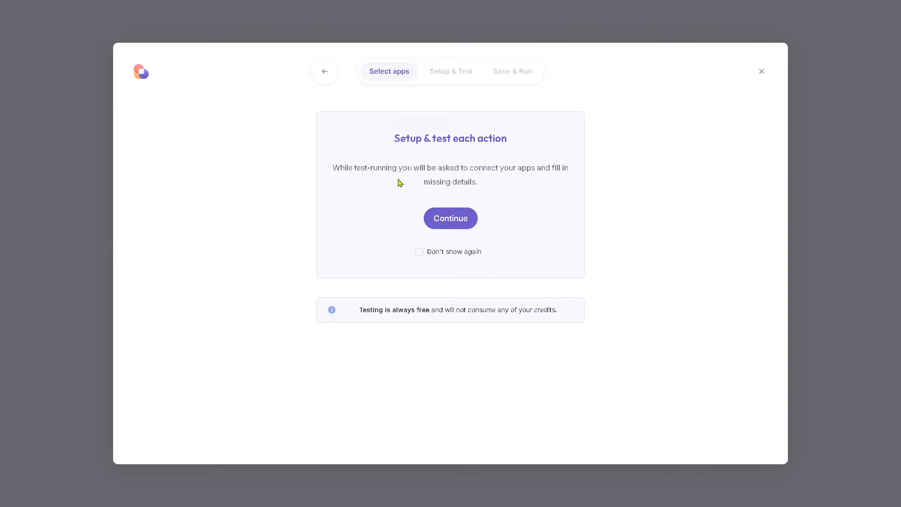
# - Proceed to setup and testing, granting the Bardeen Sheets Plugin all requested Google Drive and Sheets permissions
pyautogui.click(463, 221)
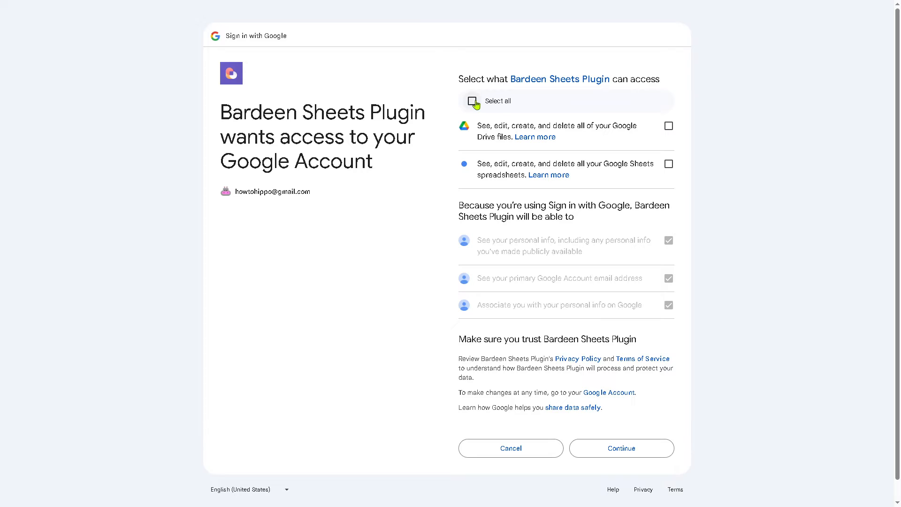
pyautogui.click(472, 101)
pyautogui.click(614, 454)
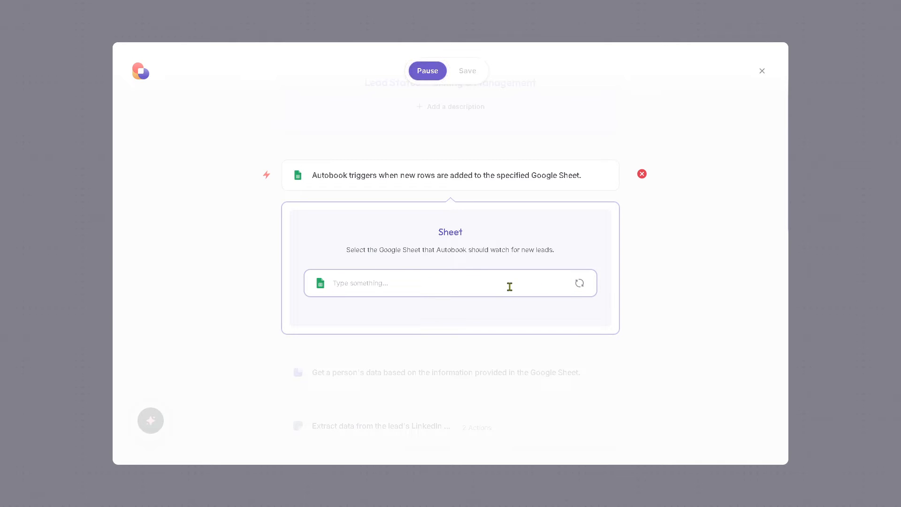
# - Set "How to use BARDEEN" as the Google Sheet the playbook watches for new leads
pyautogui.write('How ')
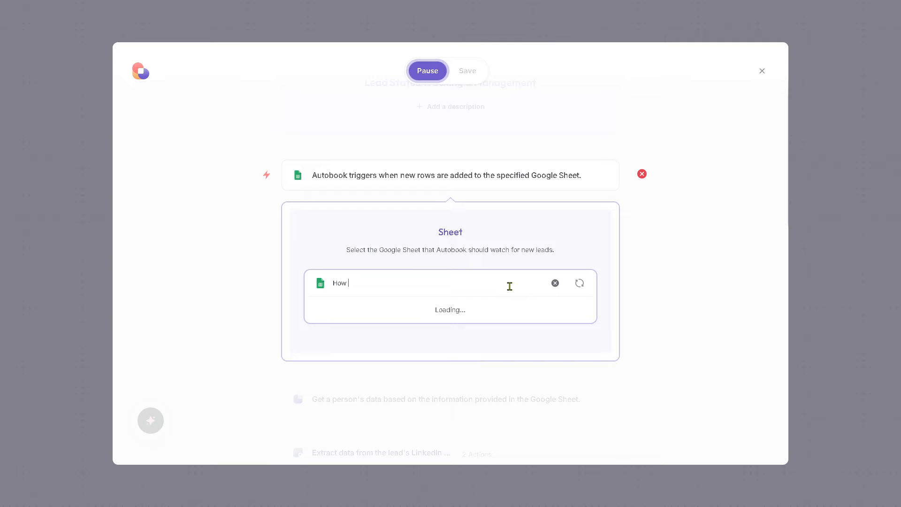
pyautogui.write('top')
pyautogui.write('use ')
pyautogui.write('A')
pyautogui.press('BackSpace')
pyautogui.press('BackSpace')
pyautogui.write('BARDEE')
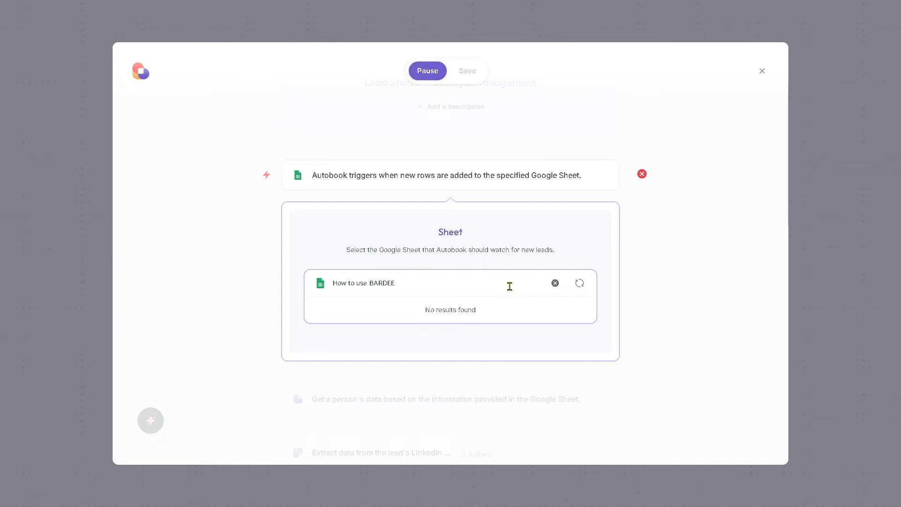
pyautogui.write('N')
pyautogui.click(373, 314)
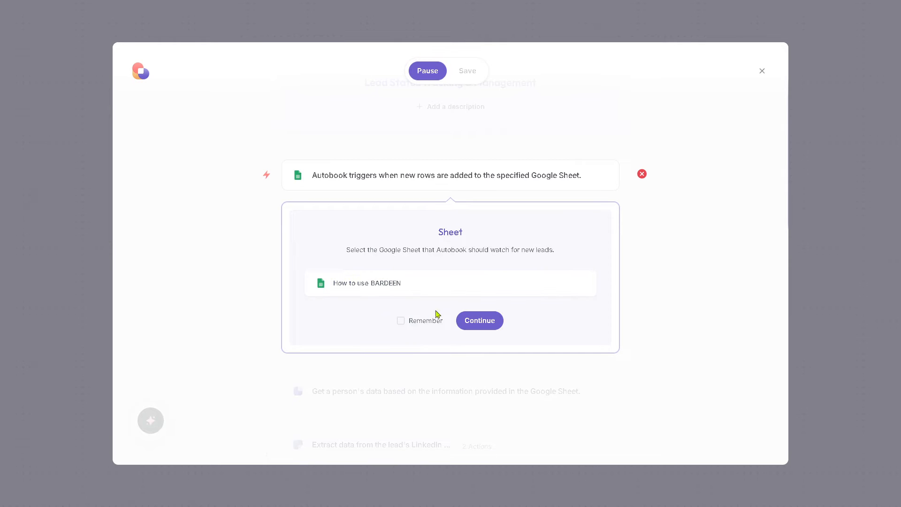
pyautogui.click(482, 322)
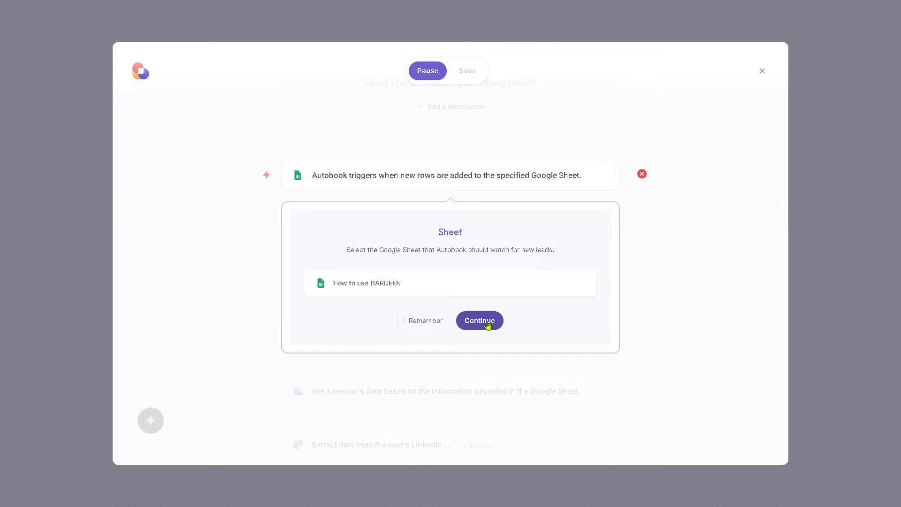
pyautogui.click(488, 324)
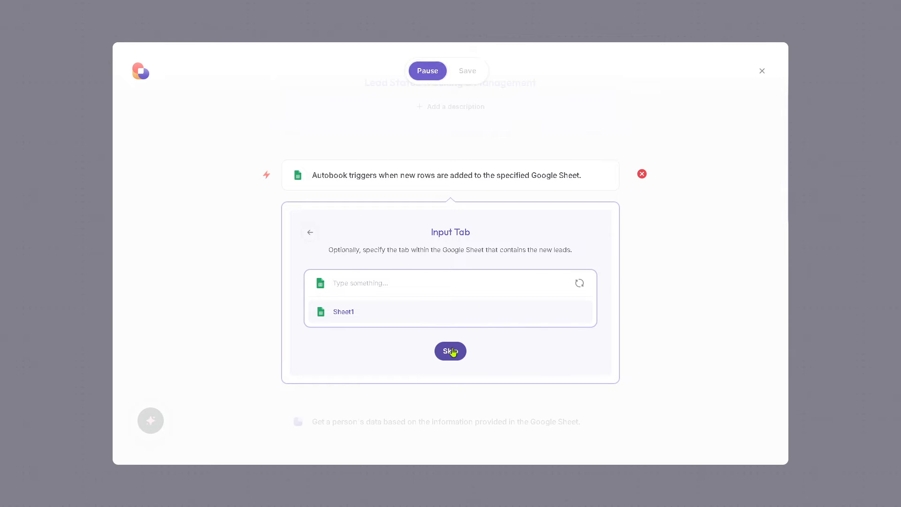
# - Skip the optional input tab and continue with the Google Sheet column mapping left blank
pyautogui.click(451, 351)
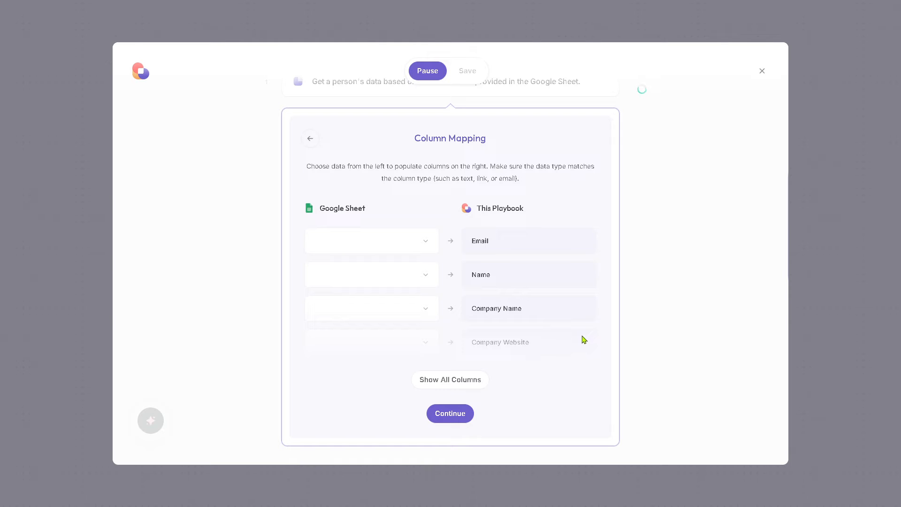
pyautogui.click(450, 414)
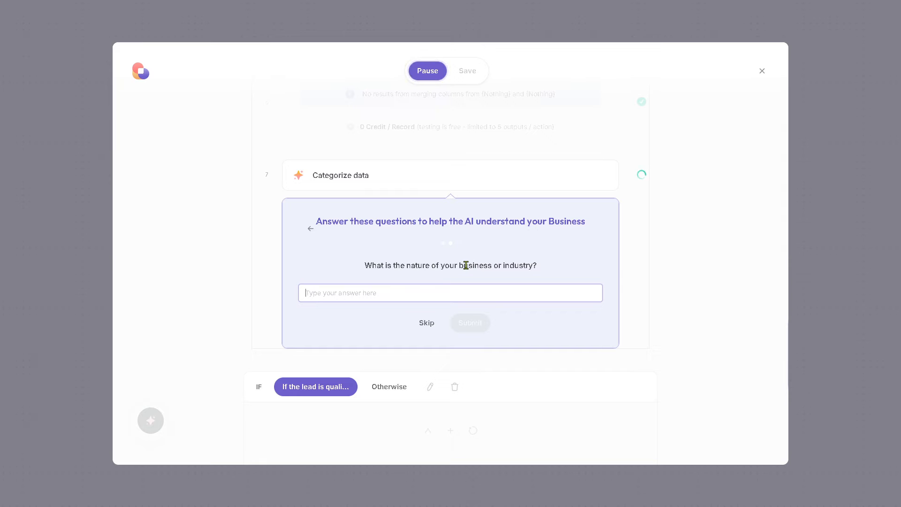
# - Skip the business questions for the Categorize data action and use the Sales Lead Qualifier (2025-06-27) categorizer
pyautogui.click(425, 324)
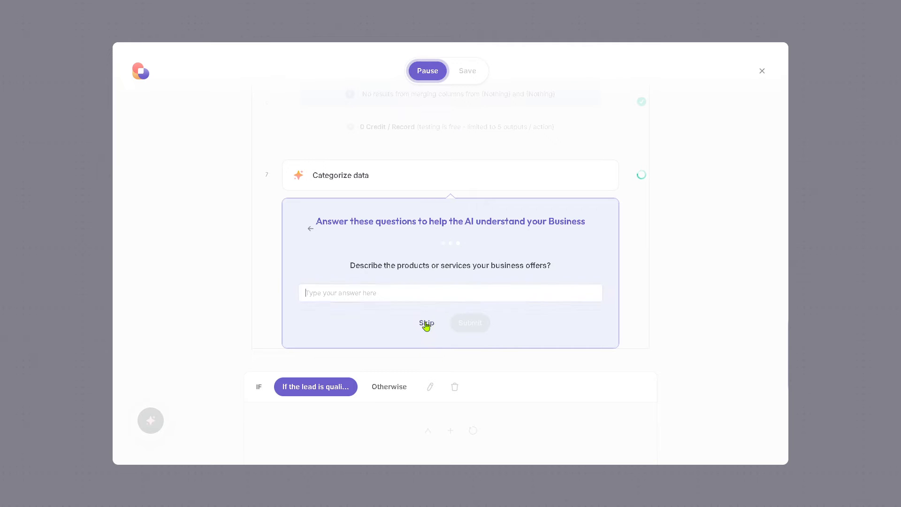
pyautogui.click(426, 323)
pyautogui.click(426, 324)
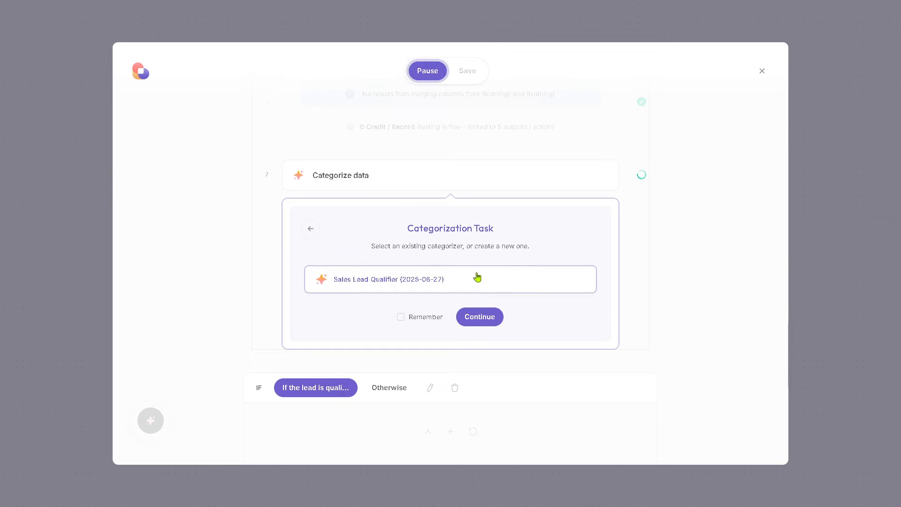
pyautogui.click(485, 316)
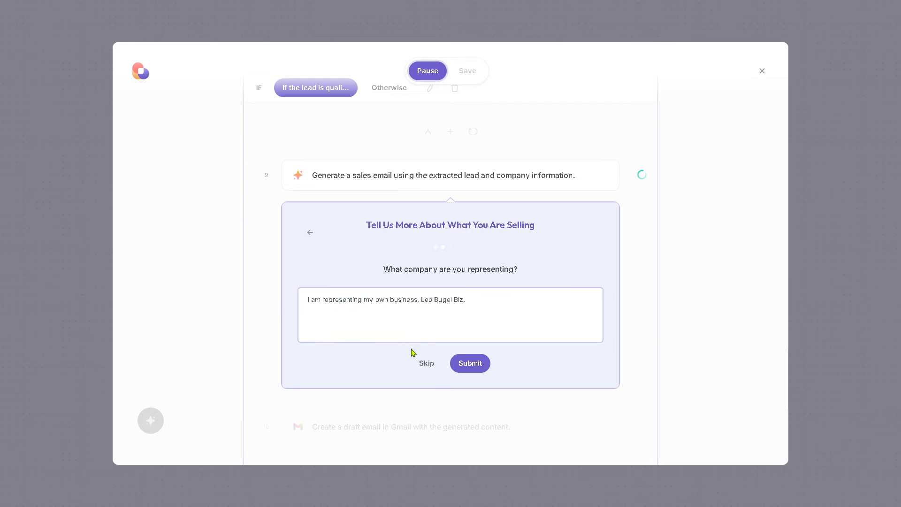
# - Skip the selling questions for the sales email and use the Sales Outreach Assistant (2025-06-27) preset
pyautogui.click(427, 363)
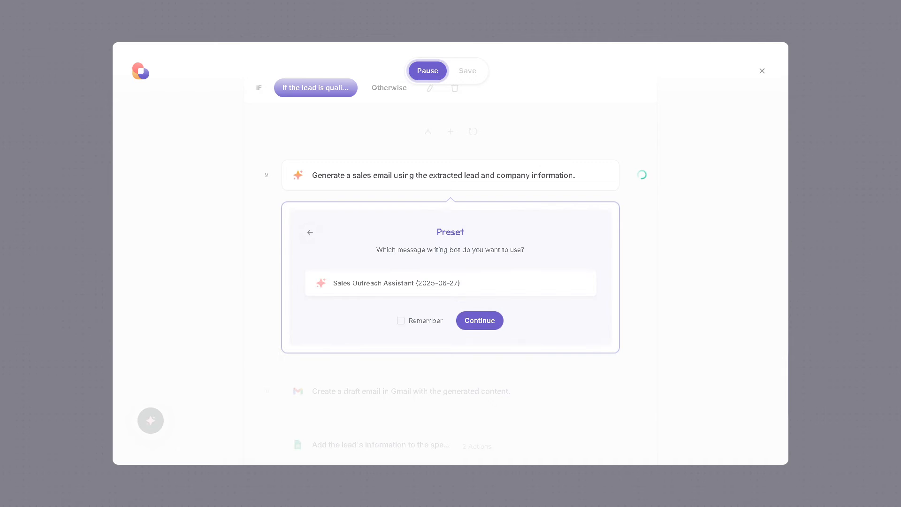
pyautogui.click(479, 320)
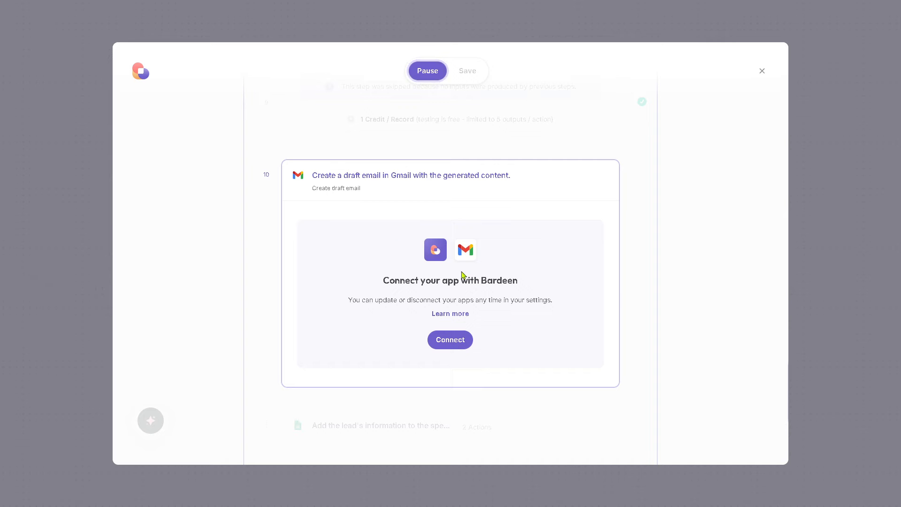
# - Connect Gmail for the draft email action through the Google sign-in, retrying the connection once
pyautogui.click(451, 340)
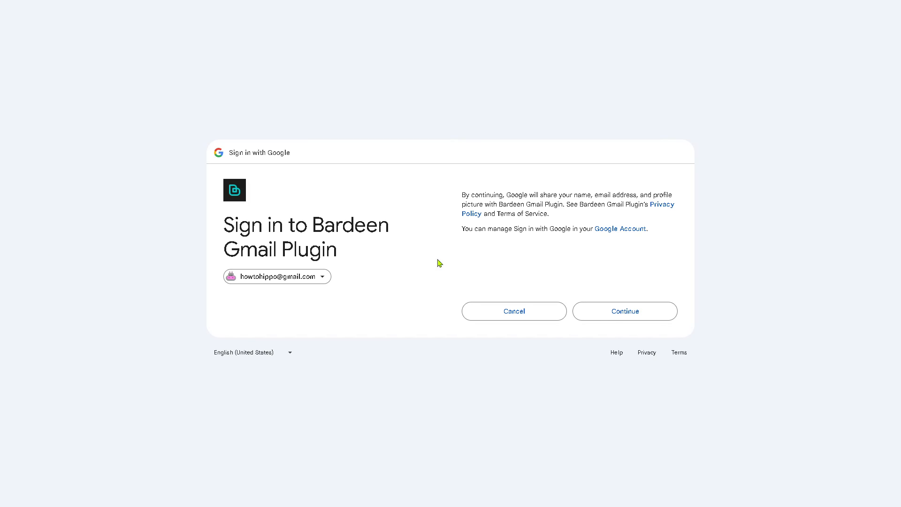
pyautogui.click(625, 311)
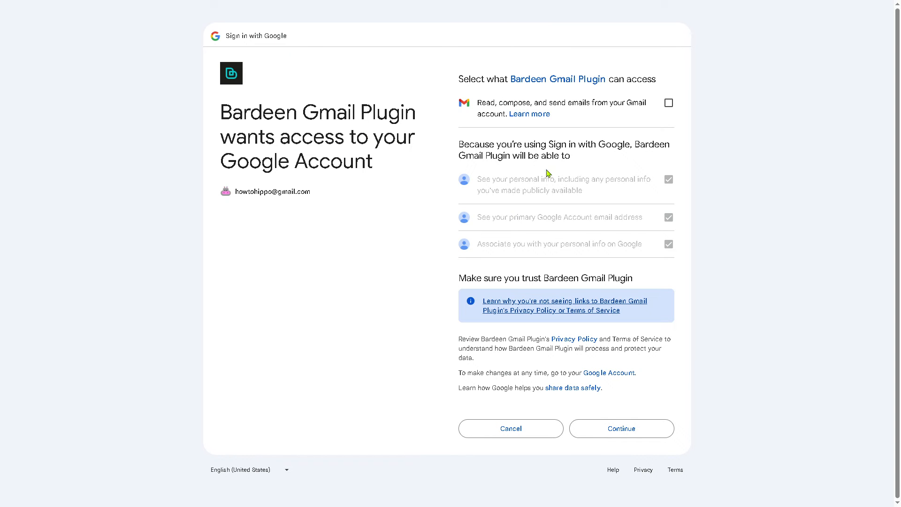
pyautogui.click(624, 427)
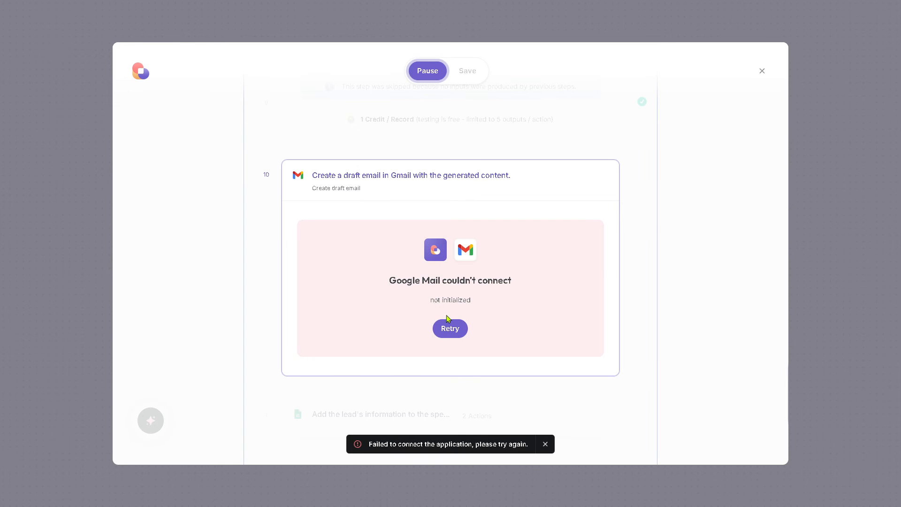
pyautogui.click(452, 331)
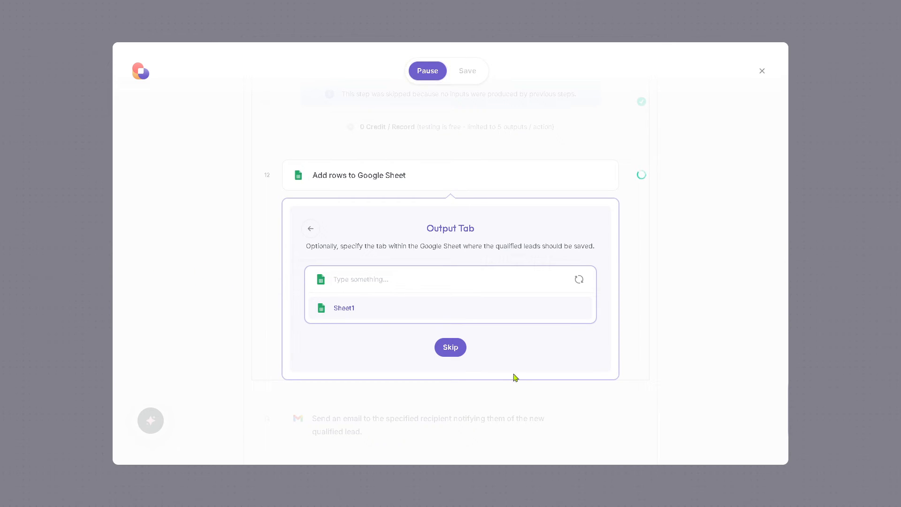
# - Skip the output tab, review all columns, and accept the suggested column mapping for adding rows to the Google Sheet
pyautogui.click(455, 348)
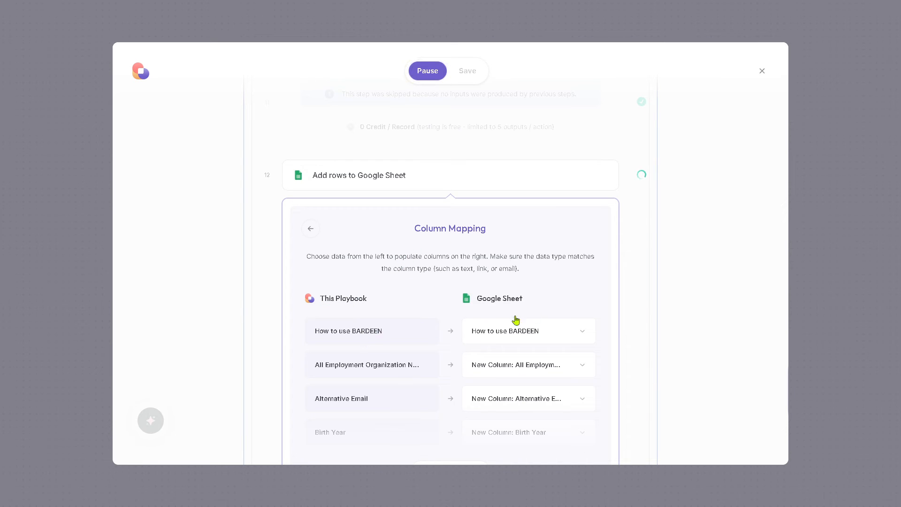
pyautogui.scroll(-2, 509, 305)
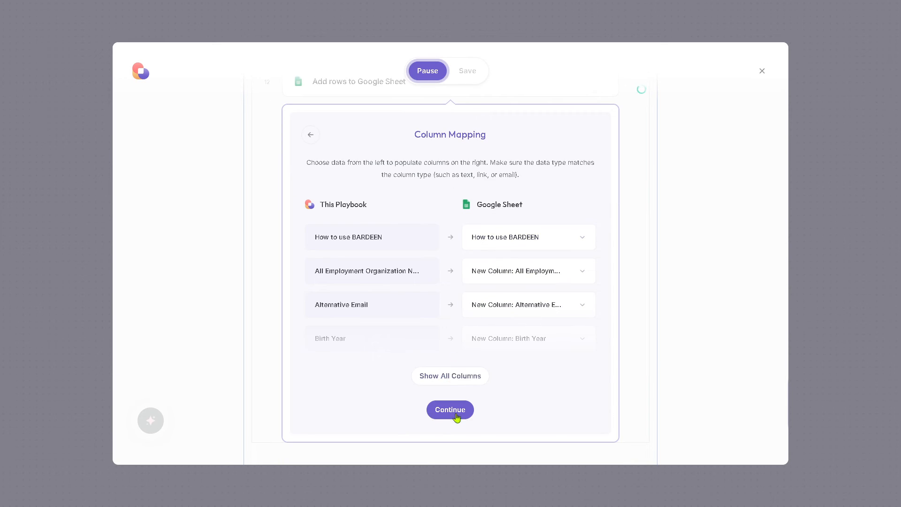
pyautogui.click(448, 376)
pyautogui.scroll(-1, 445, 324)
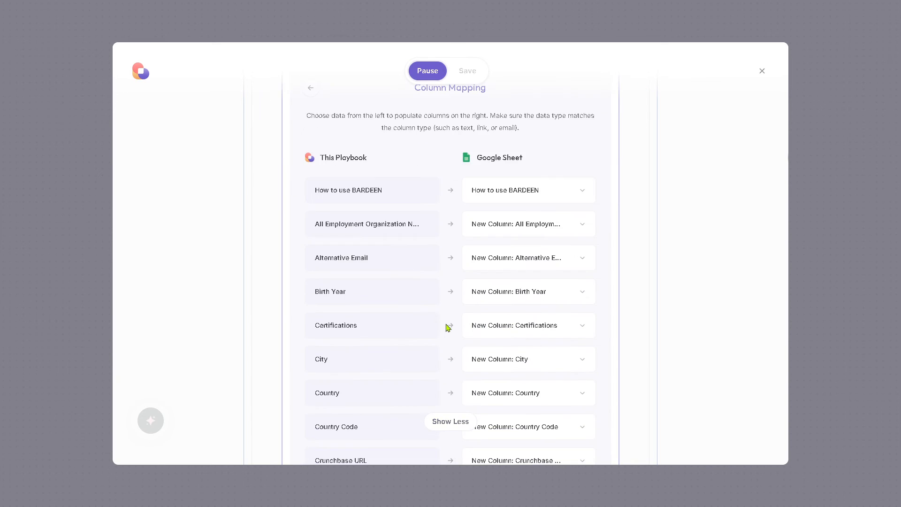
pyautogui.scroll(-2, 455, 329)
pyautogui.scroll(2, 460, 331)
pyautogui.scroll(1, 464, 333)
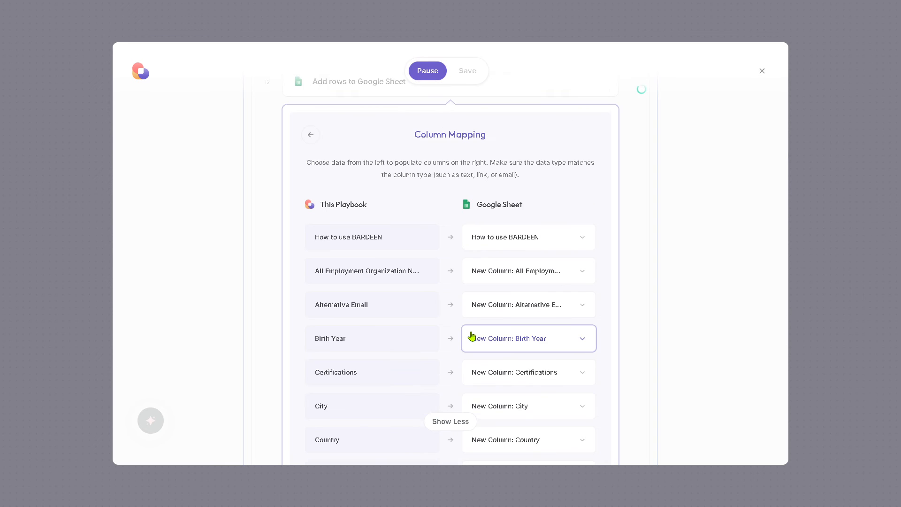
pyautogui.scroll(-2, 540, 361)
pyautogui.scroll(-4, 557, 379)
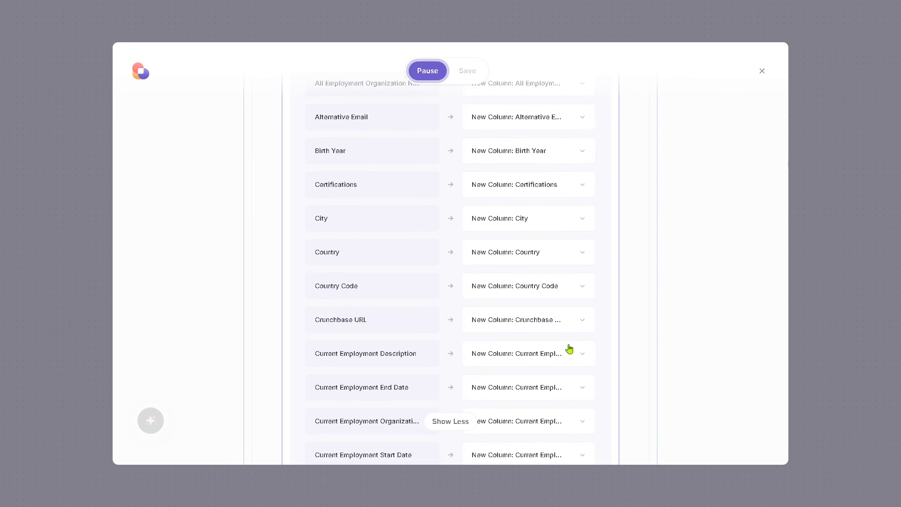
pyautogui.scroll(1, 587, 347)
pyautogui.scroll(-1, 525, 380)
pyautogui.scroll(2, 469, 412)
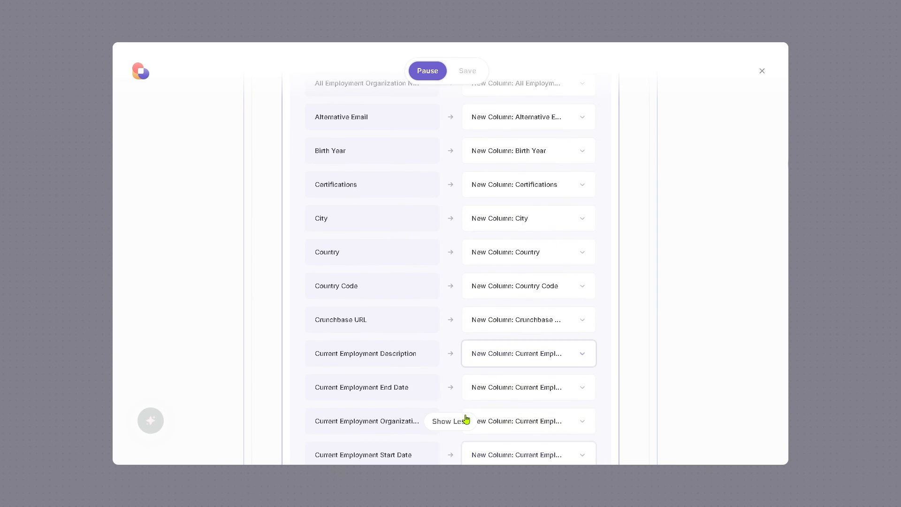
pyautogui.click(462, 419)
pyautogui.click(454, 229)
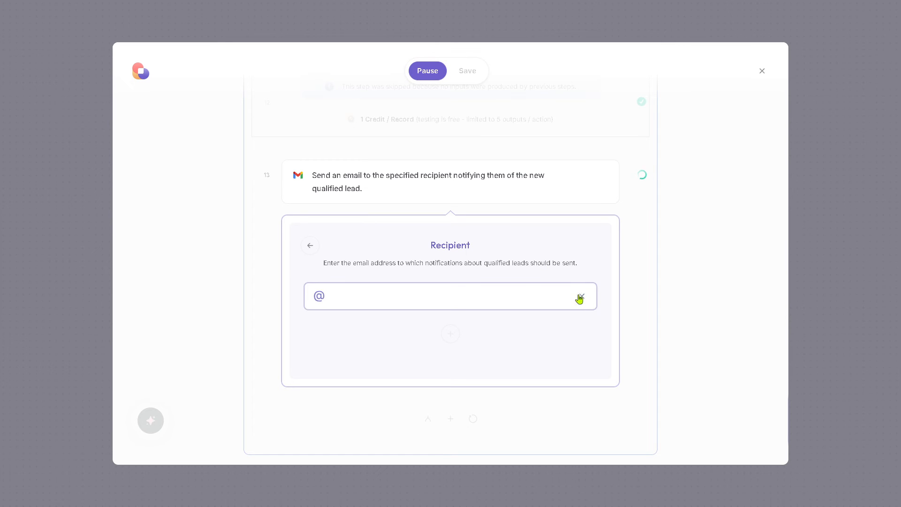
# - Set the recipient of the qualified-lead notification email to the user's own email address and finish configuring the send email action
pyautogui.click(485, 296)
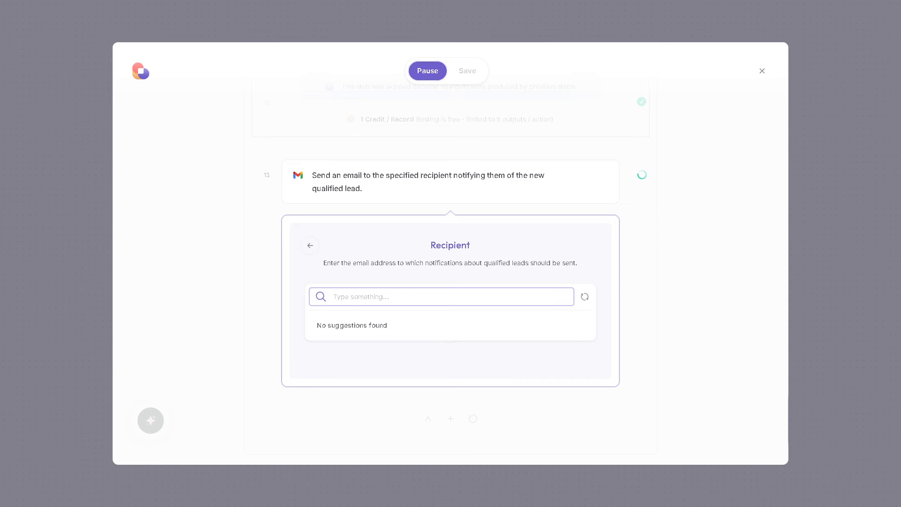
pyautogui.press('super+Tab')
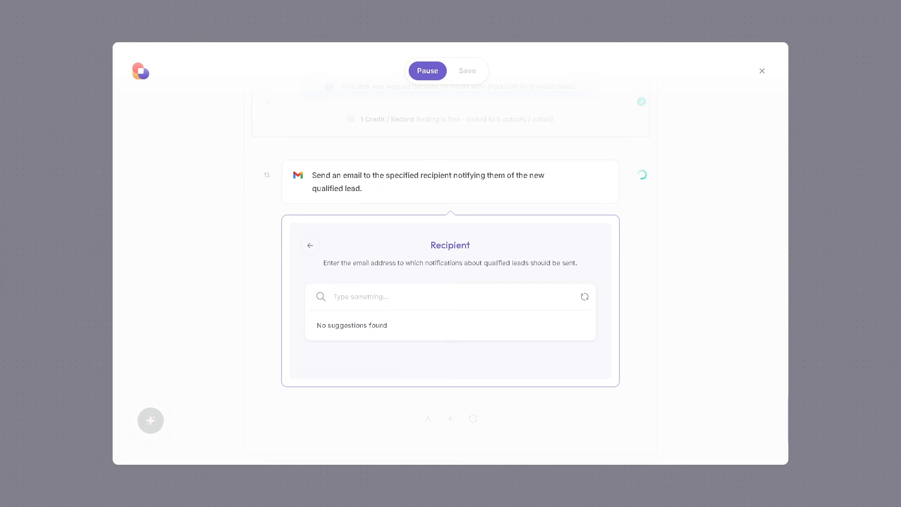
pyautogui.click(350, 294)
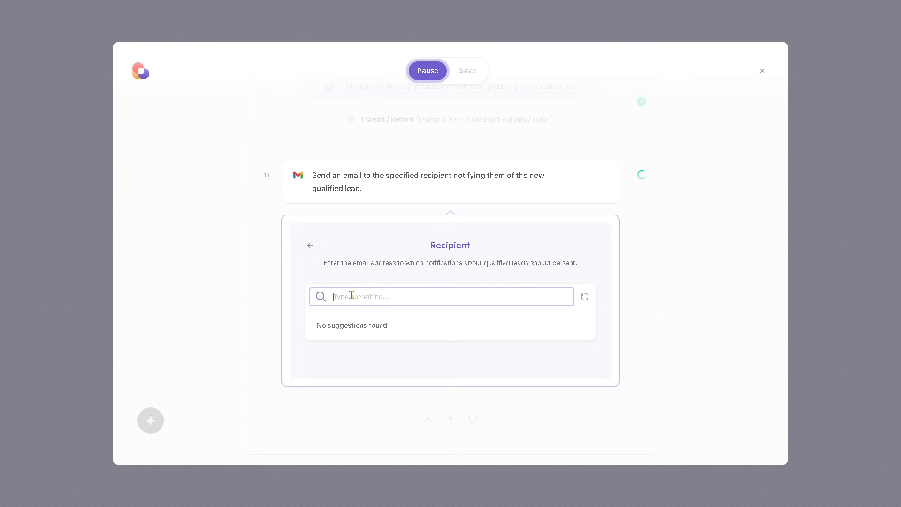
pyautogui.hotkey('ctrl', 'v')
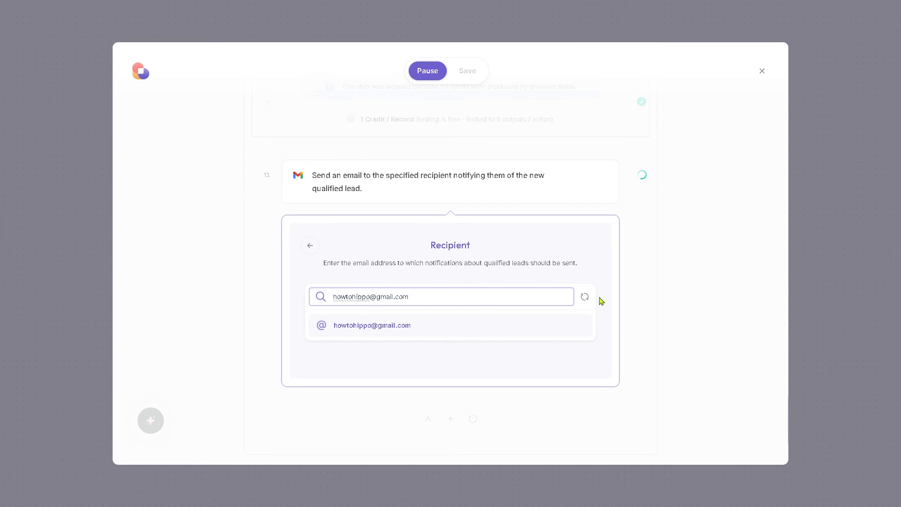
pyautogui.click(400, 328)
pyautogui.click(488, 377)
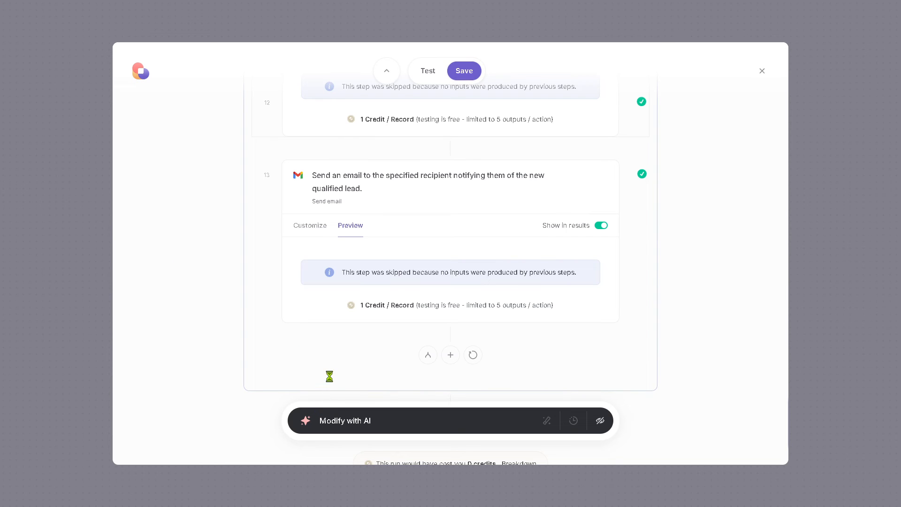
# - Check the end of the tested playbook and save the Lead Status Tracking & Management automation
pyautogui.scroll(-2, 424, 378)
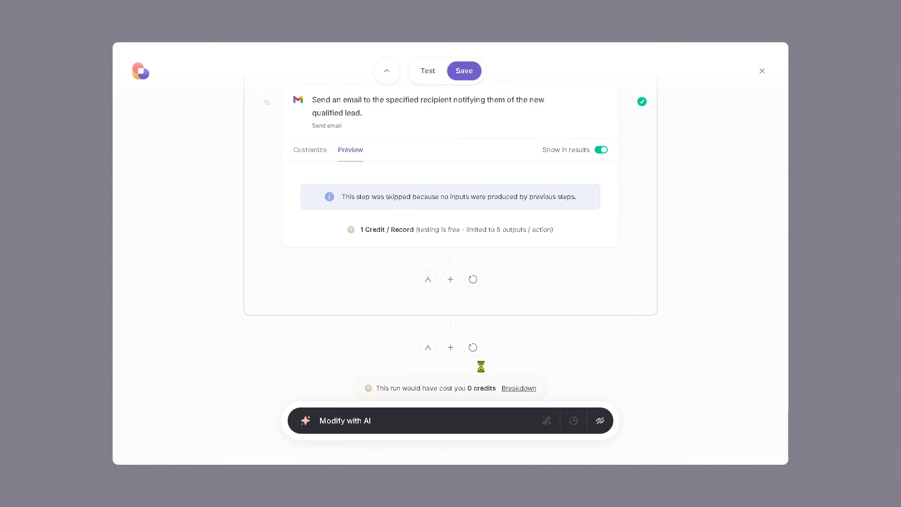
pyautogui.scroll(1, 487, 322)
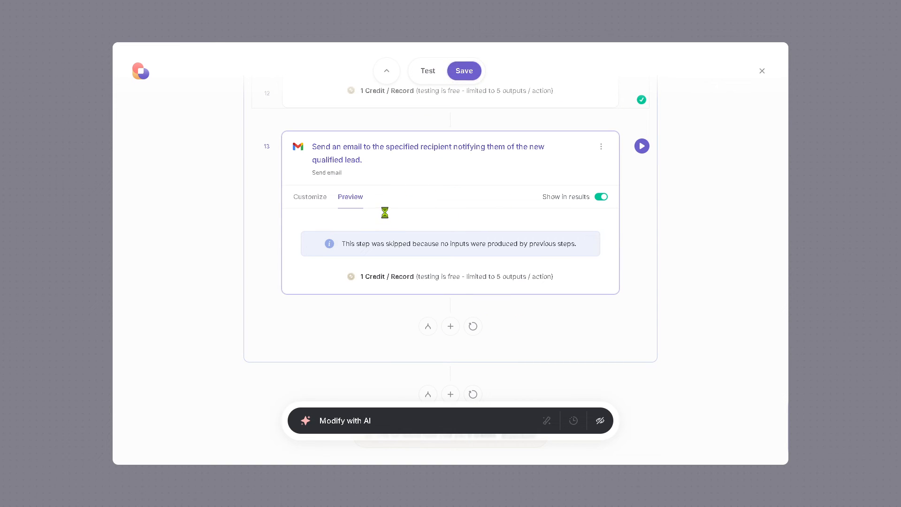
pyautogui.click(466, 72)
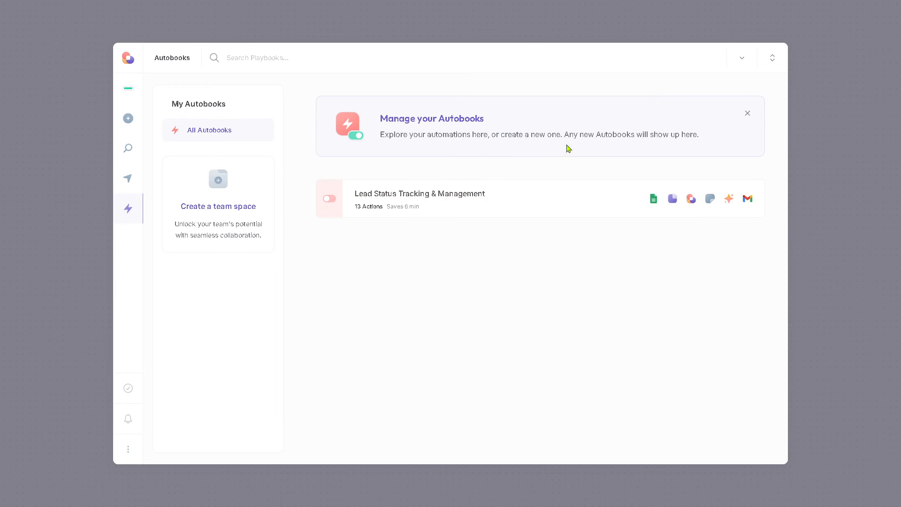
# - Create a team space and invite one member by entering their email address
pyautogui.click(225, 186)
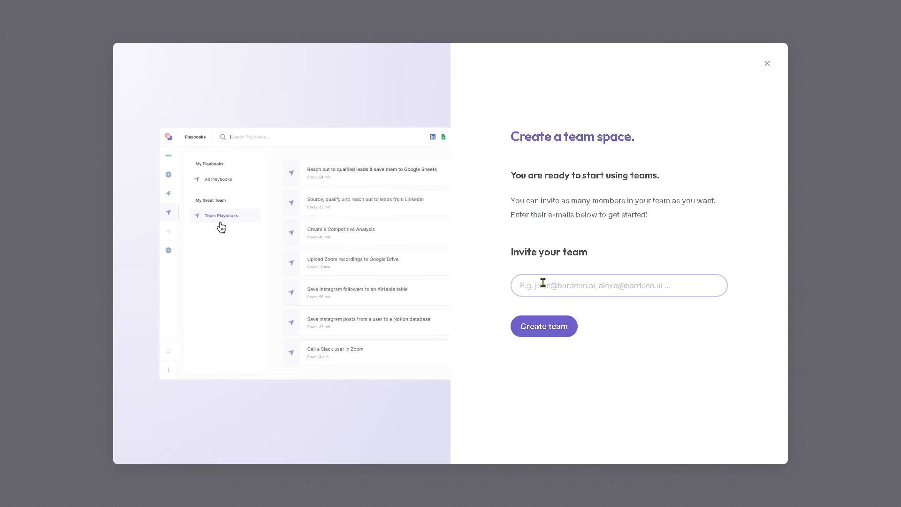
pyautogui.hotkey('ctrl', 'v')
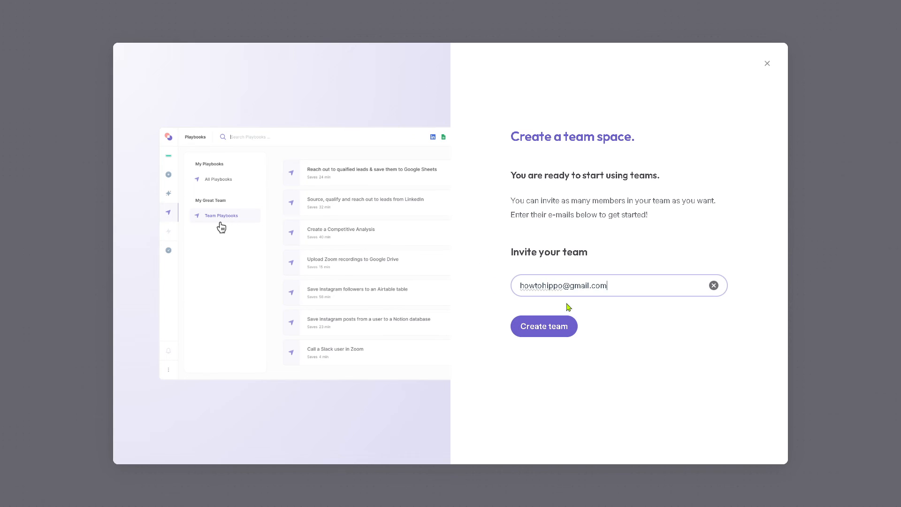
pyautogui.click(555, 329)
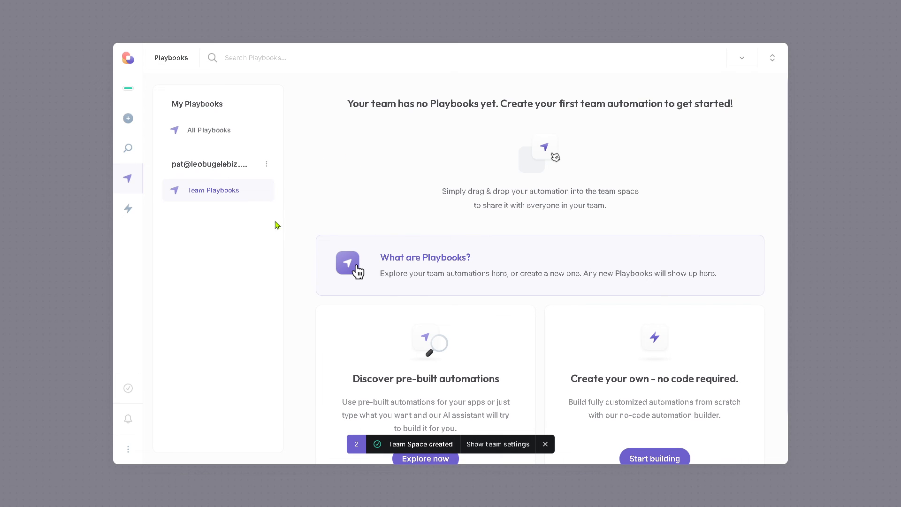
# - Look at the options for building a new playbook and browse the pre-built automations
pyautogui.scroll(-1, 678, 356)
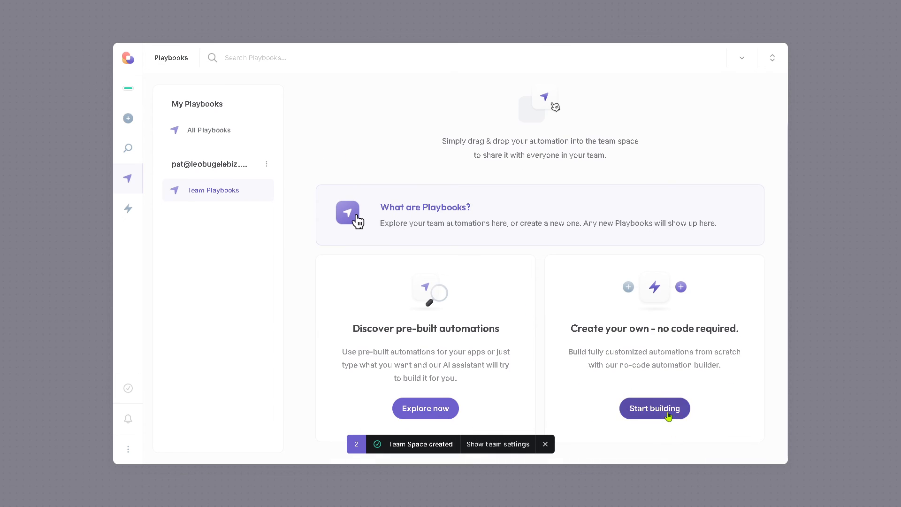
pyautogui.click(670, 414)
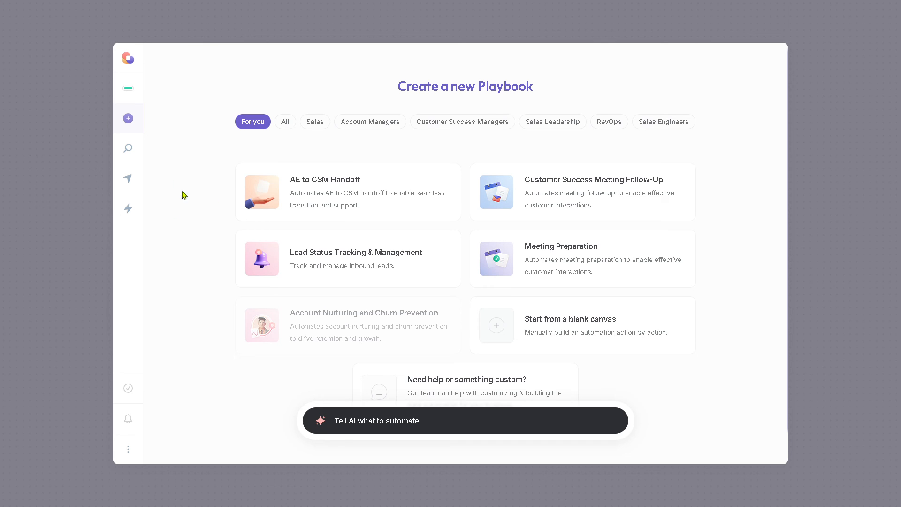
pyautogui.click(128, 149)
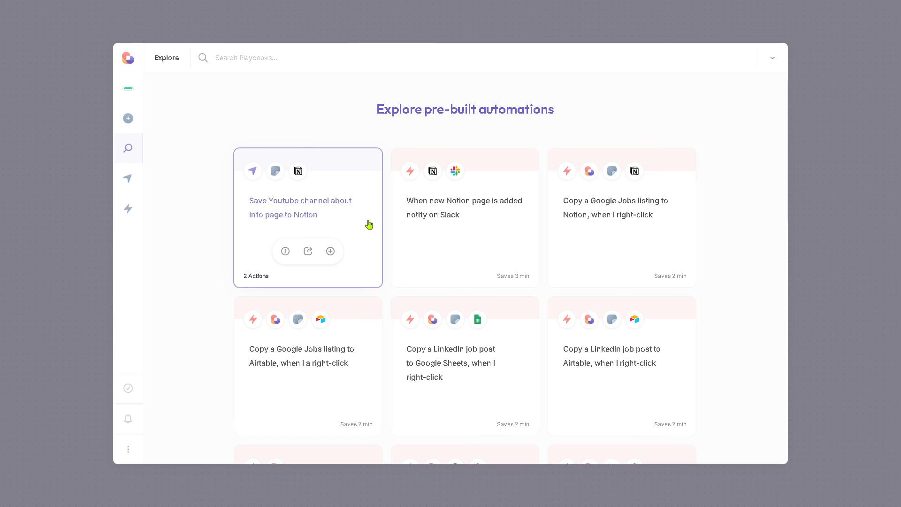
pyautogui.scroll(-3, 537, 225)
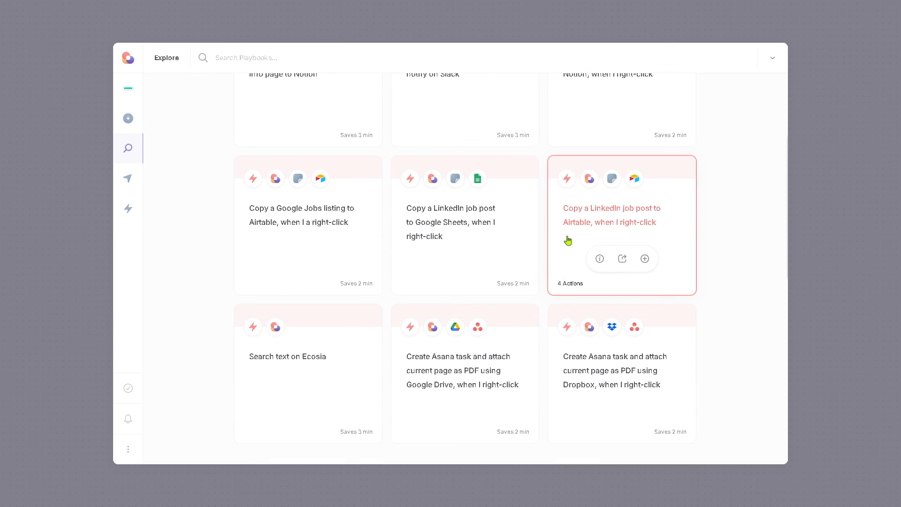
pyautogui.scroll(-2, 566, 241)
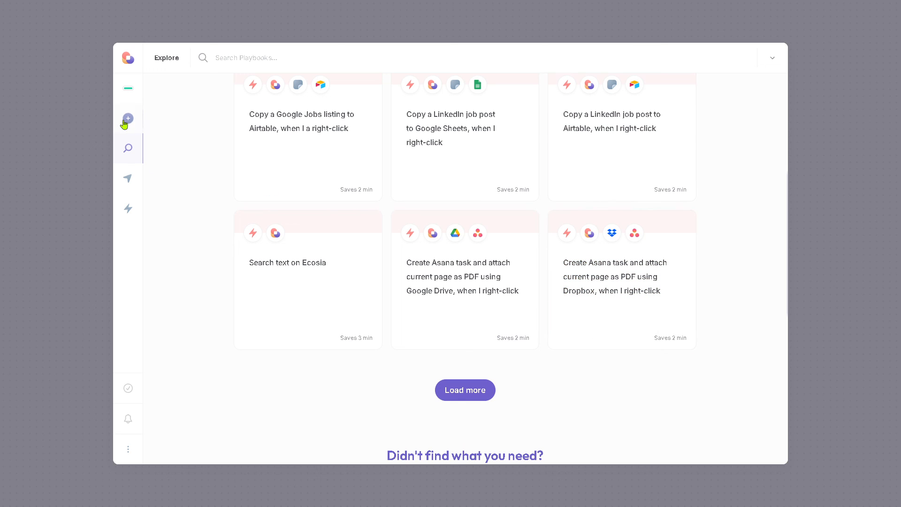
# - Check the remaining credits of the Free Plan and view the available upgrade plans
pyautogui.moveTo(131, 96)
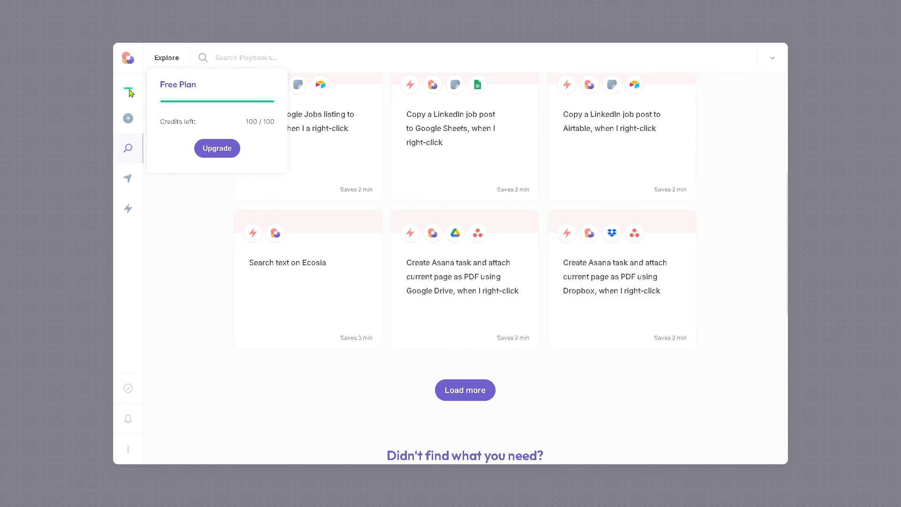
pyautogui.click(209, 147)
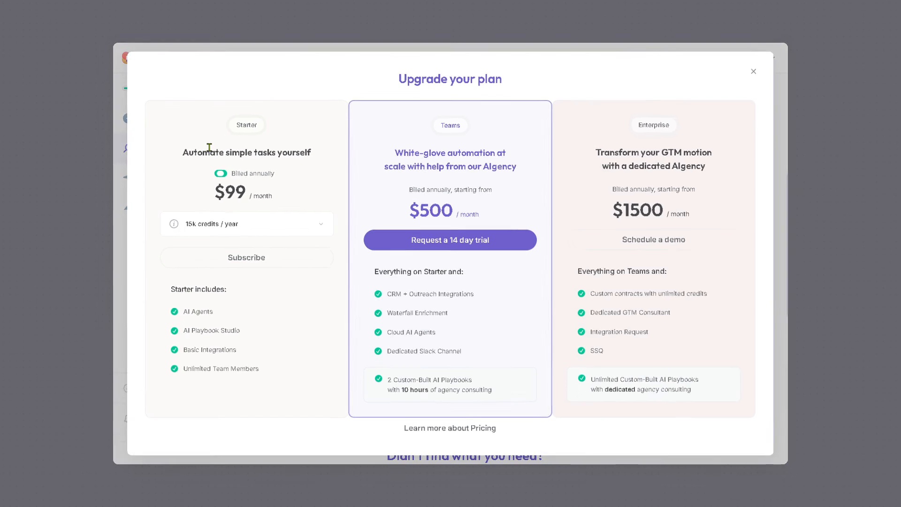